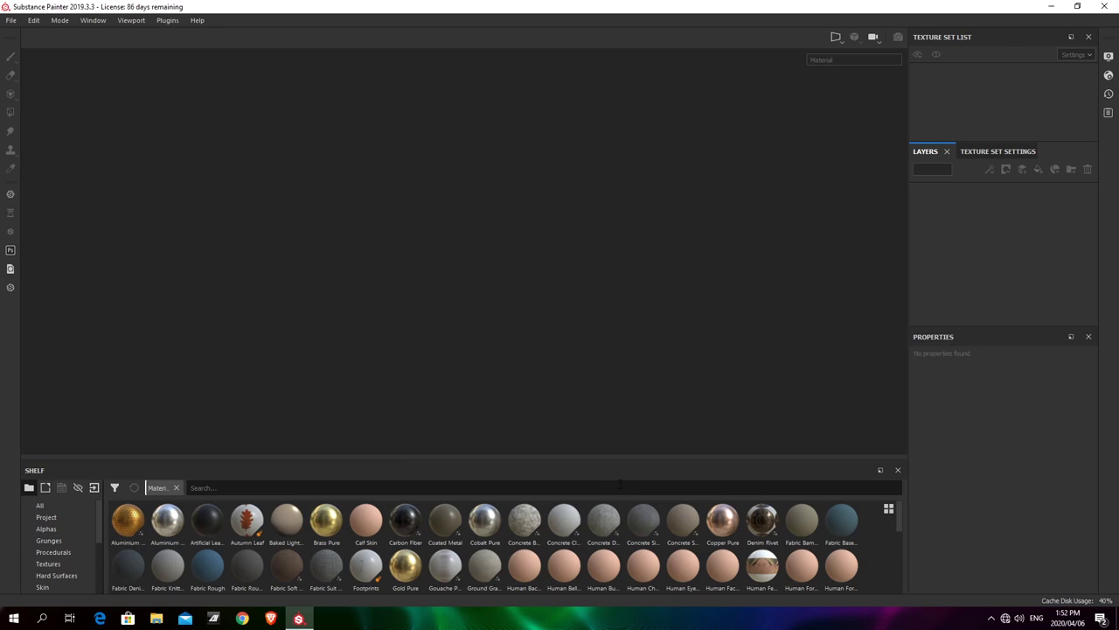
Close the materials shelf panel to leave an empty Substance Painter workspace
left_click(898, 472)
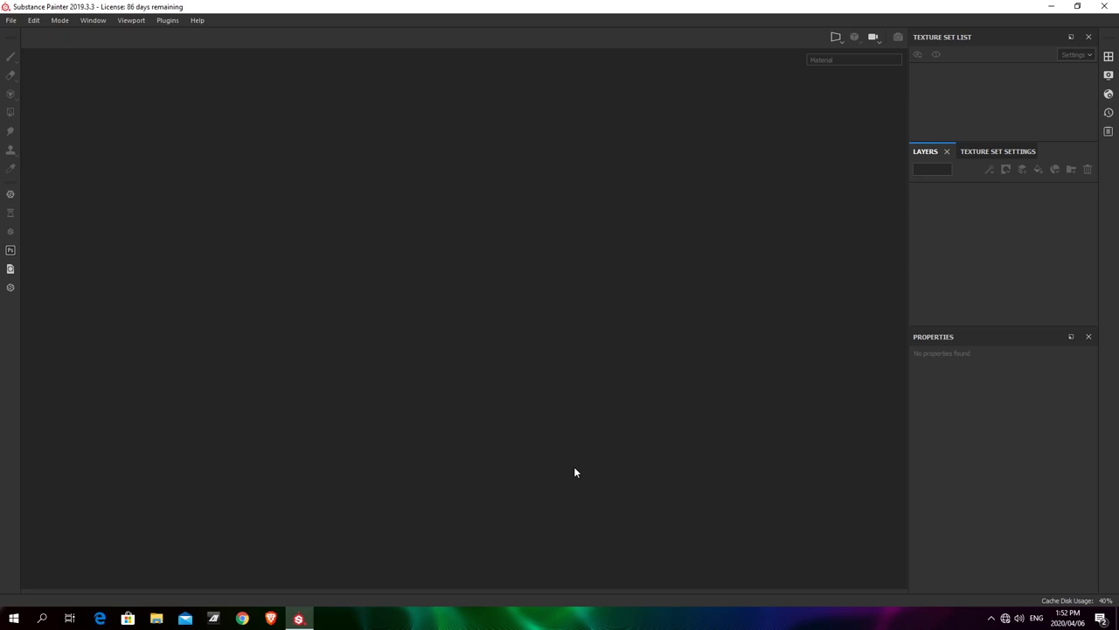
Start a new project and choose the Unreal Engine 4 (allegorithmic) template
left_click(12, 19)
left_click(20, 33)
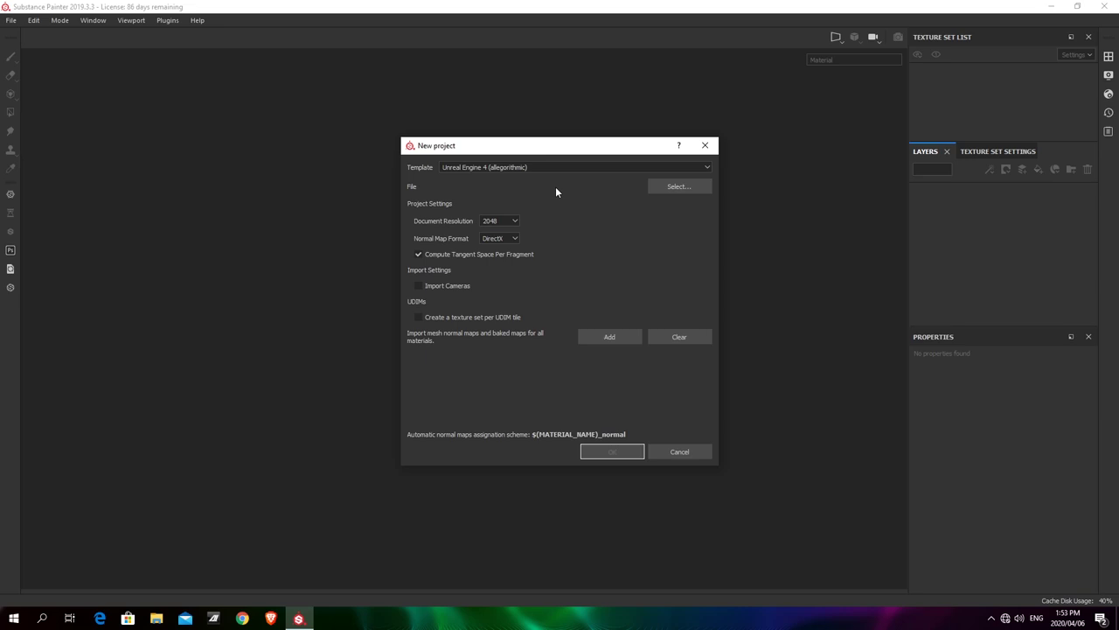
left_click_drag(454, 166, 520, 171)
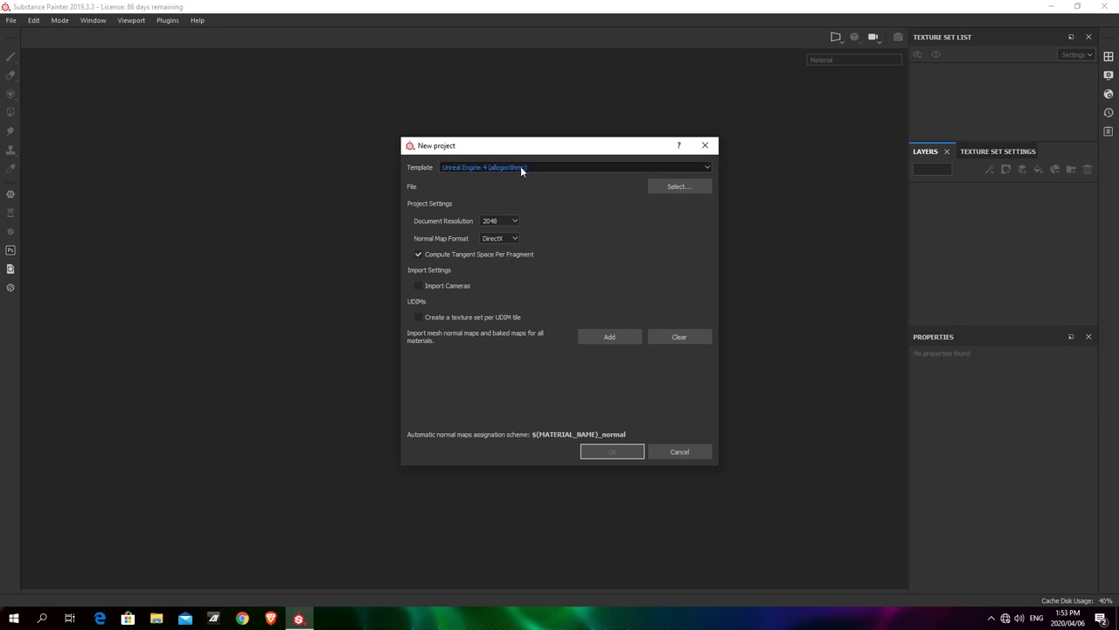
left_click(521, 167)
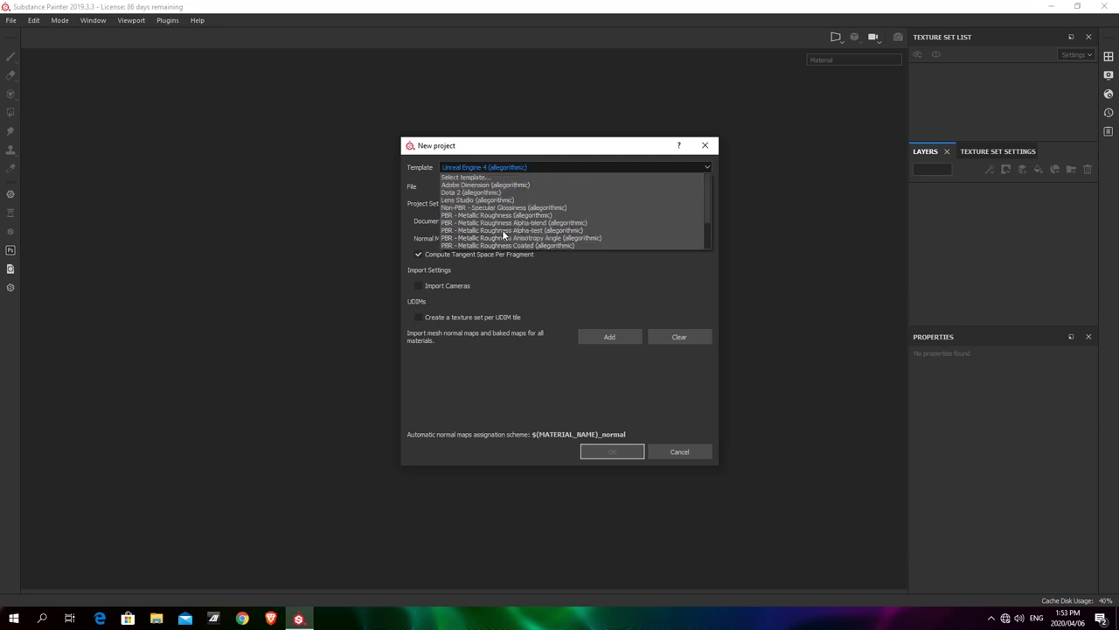
scroll(500, 230, "up", 2)
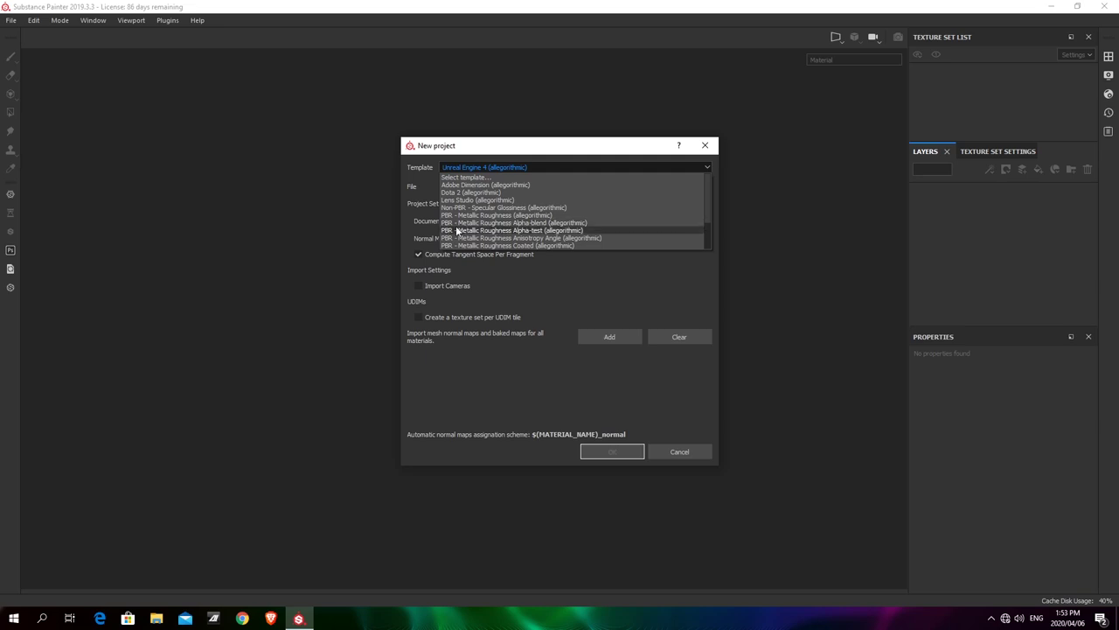
scroll(529, 215, "down", 2)
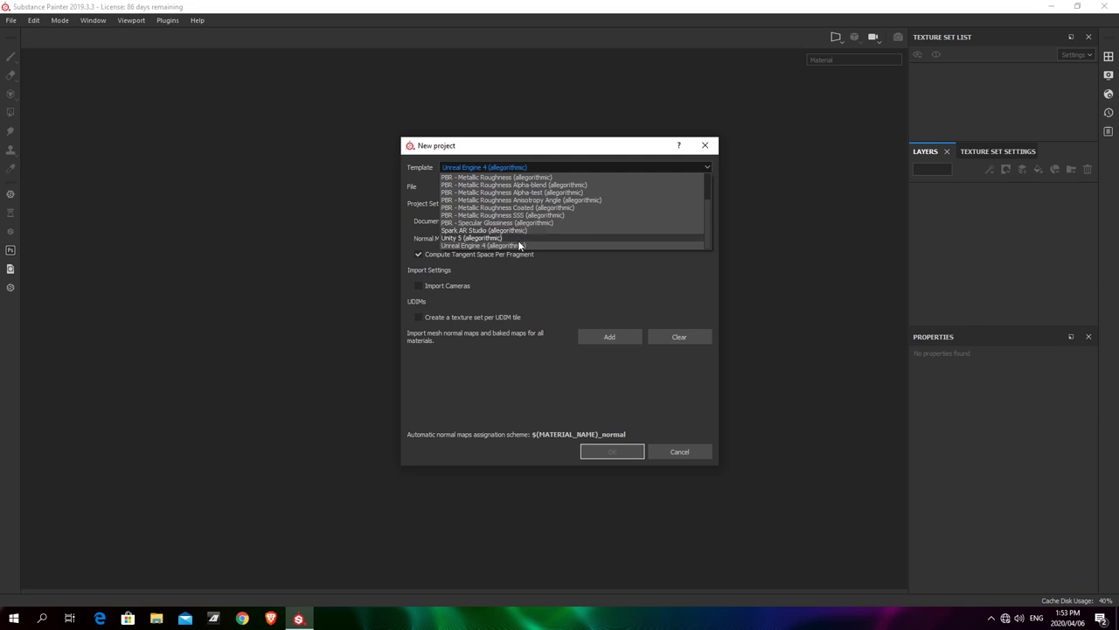
left_click(515, 246)
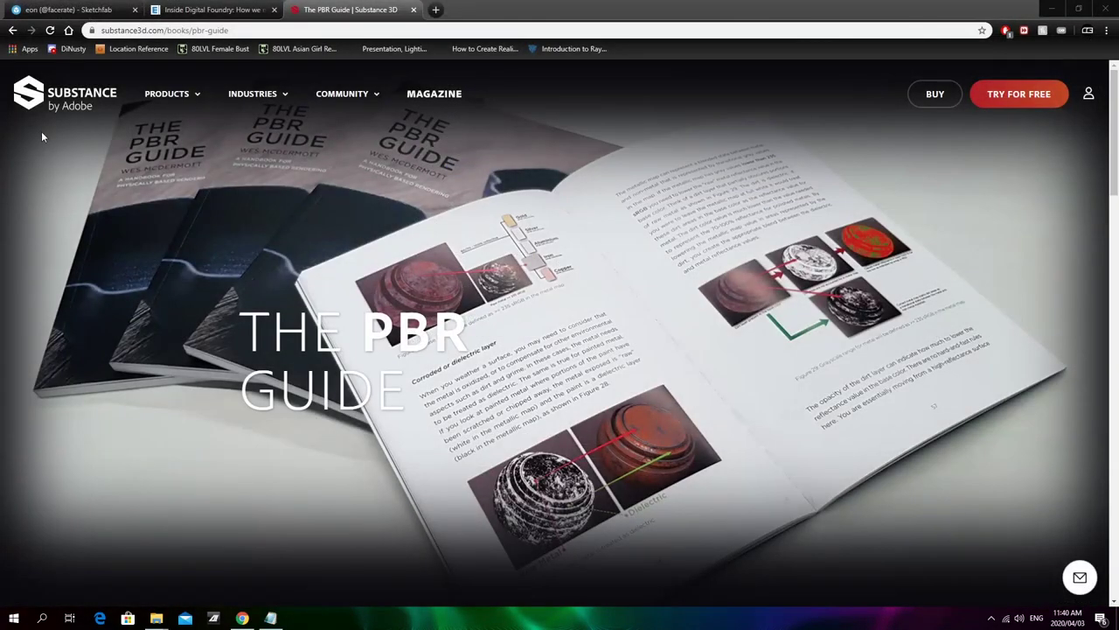
Scroll the PBR Guide page past the hero image to the book description and purchase section
scroll(41, 136, "down", 5)
scroll(41, 136, "down", 6)
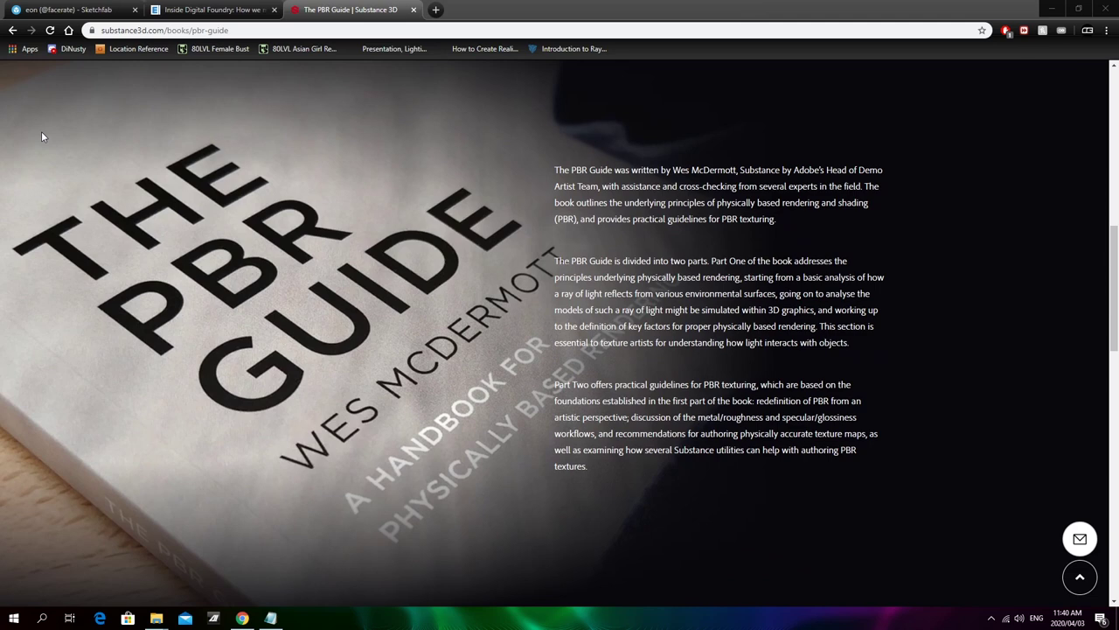
scroll(41, 137, "down", 5)
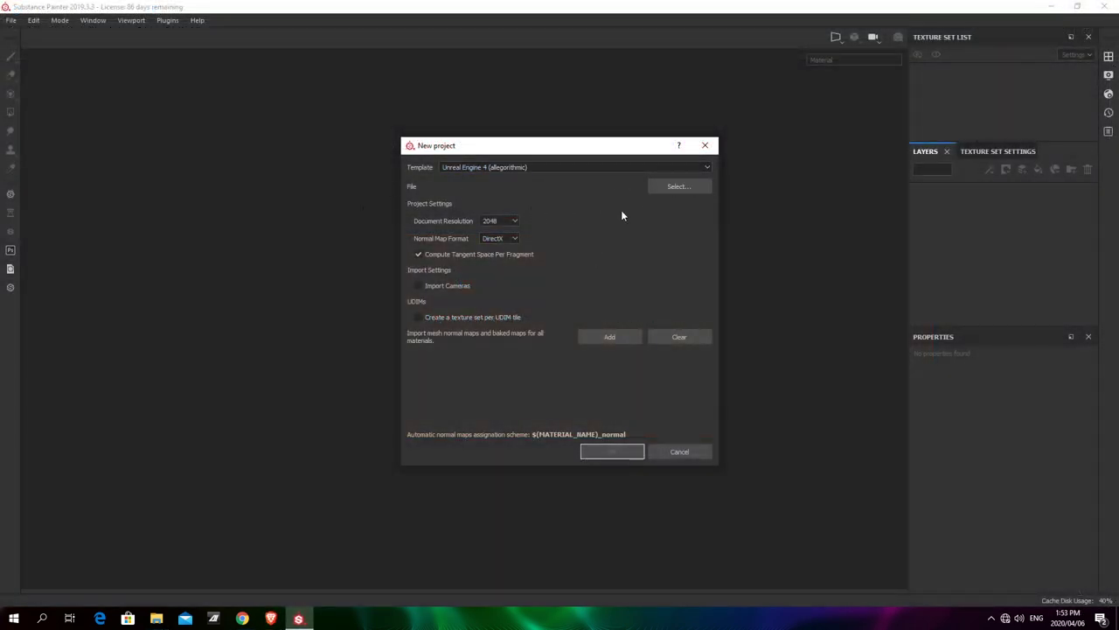
left_click(673, 186)
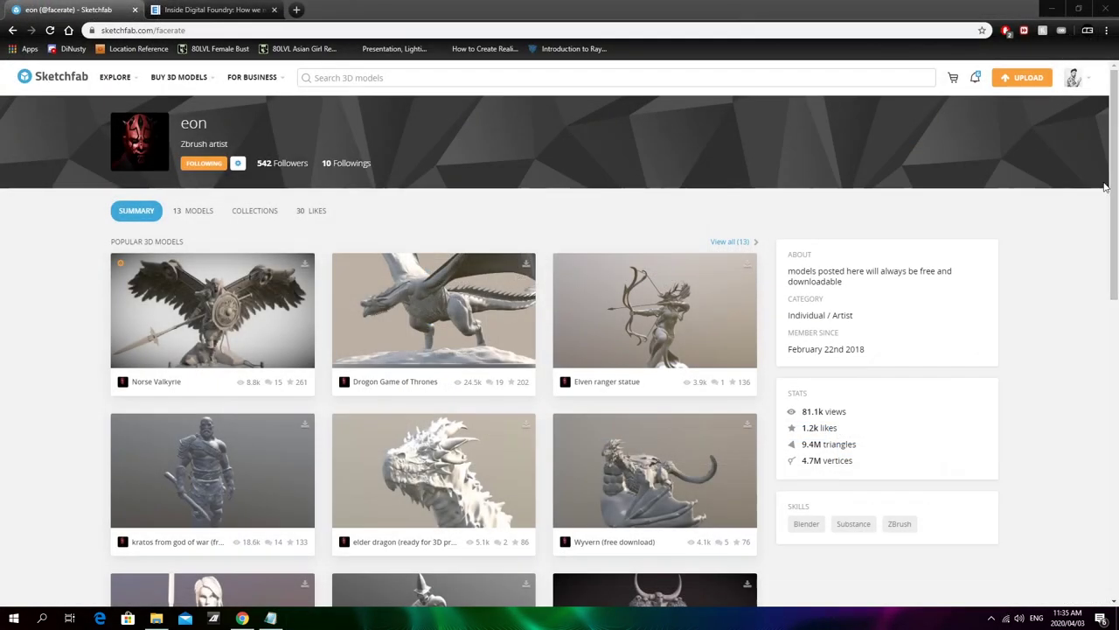
scroll(1072, 157, "down", 2)
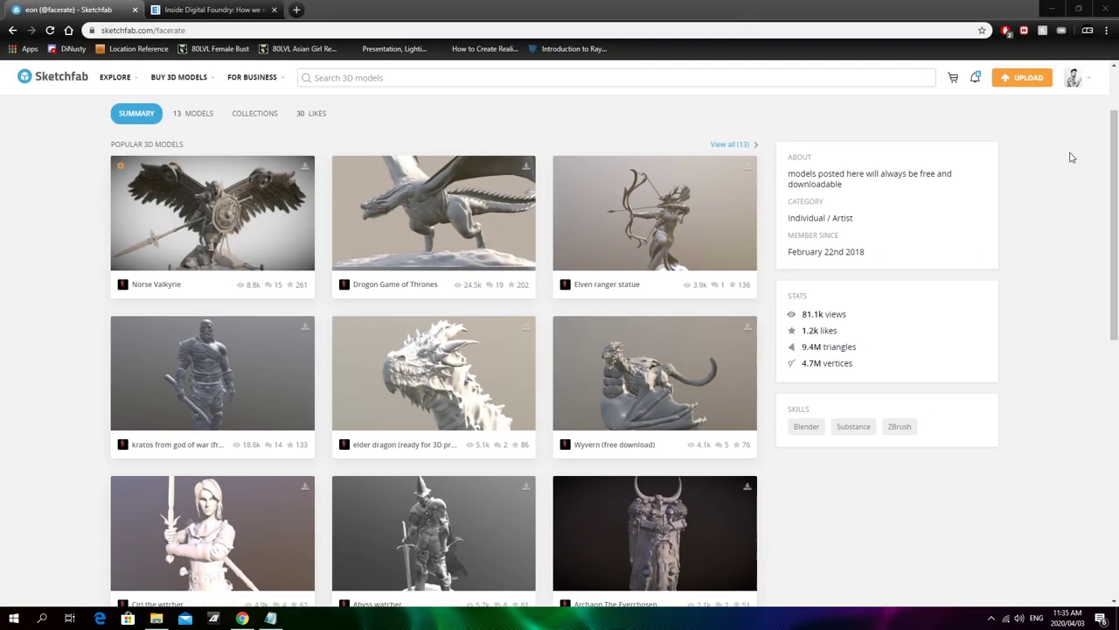
scroll(1071, 157, "down", 1)
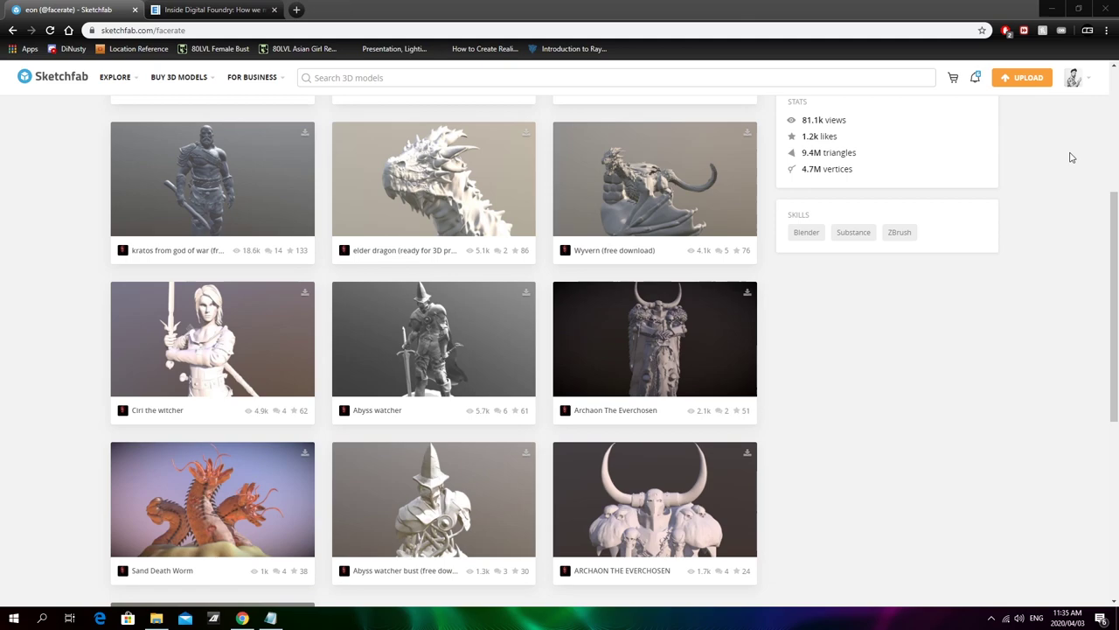
scroll(1071, 157, "down", 2)
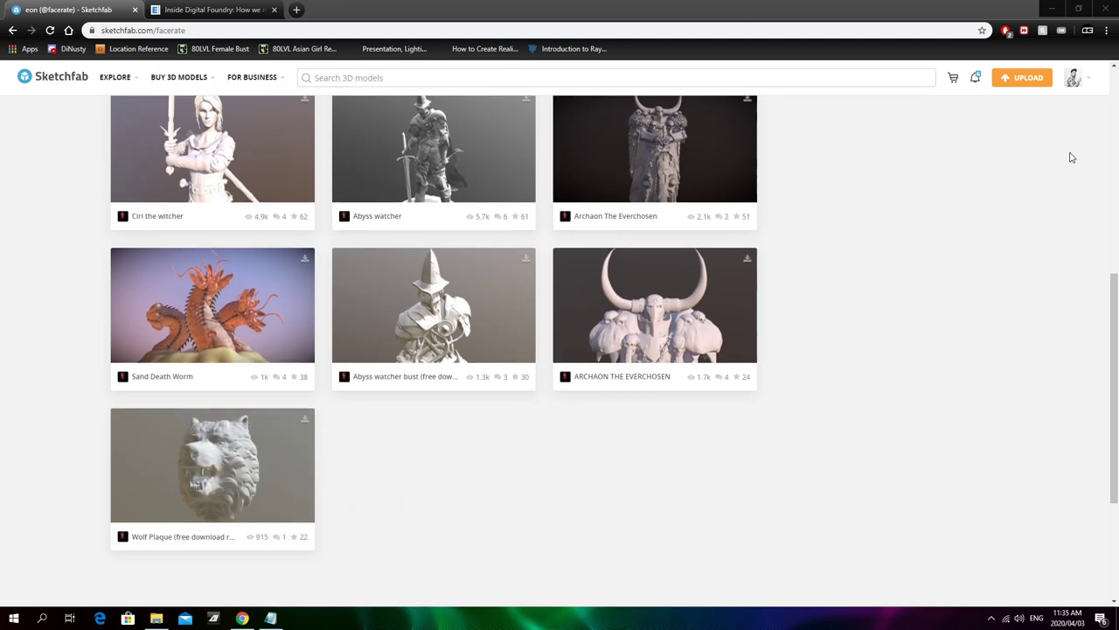
scroll(1070, 154, "up", 5)
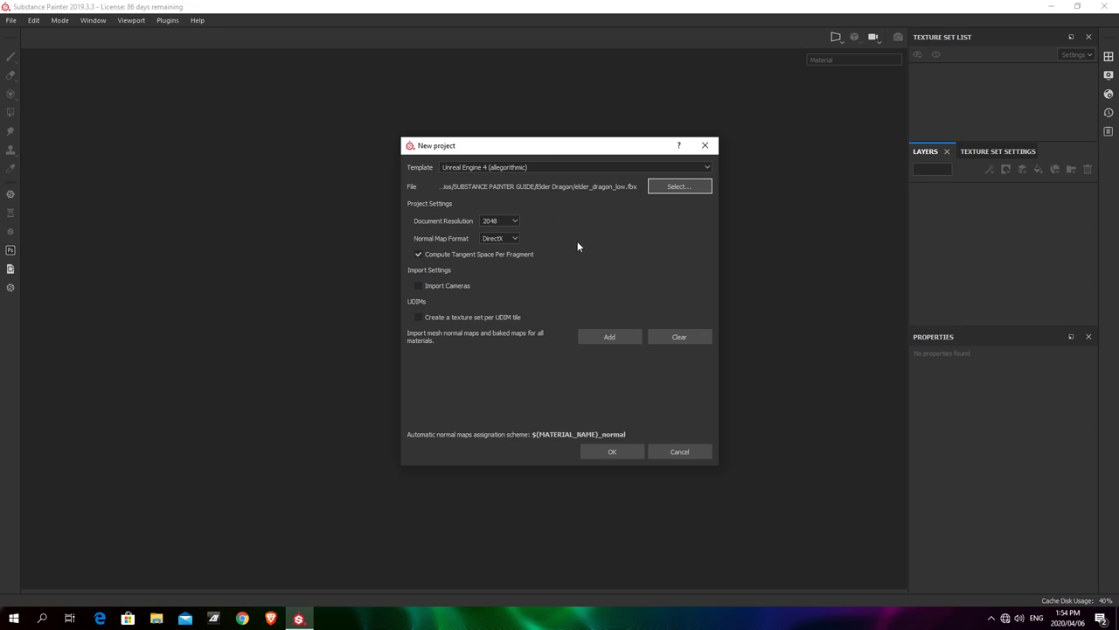
Keep the document resolution at 2048 and create the elder_dragon_low.fbx project
left_click(514, 221)
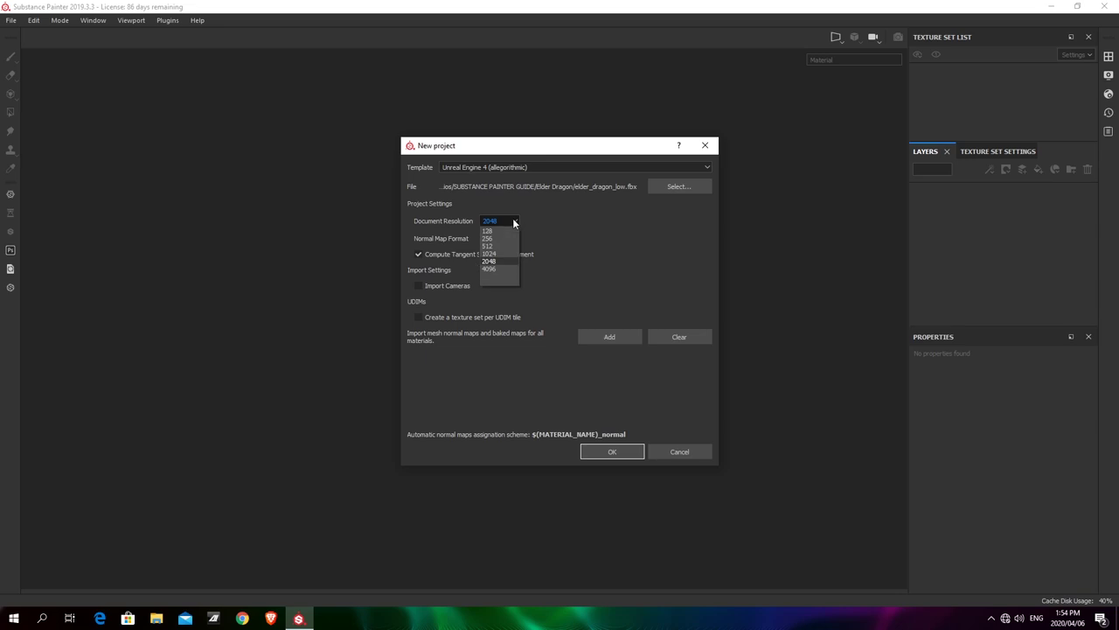
left_click(514, 222)
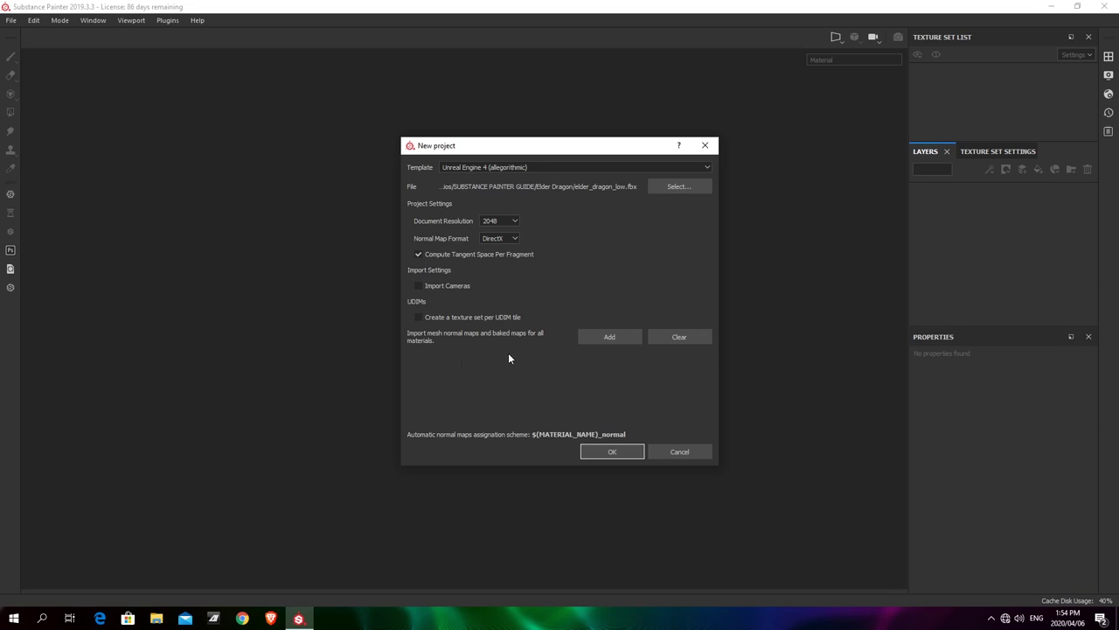
left_click(621, 452)
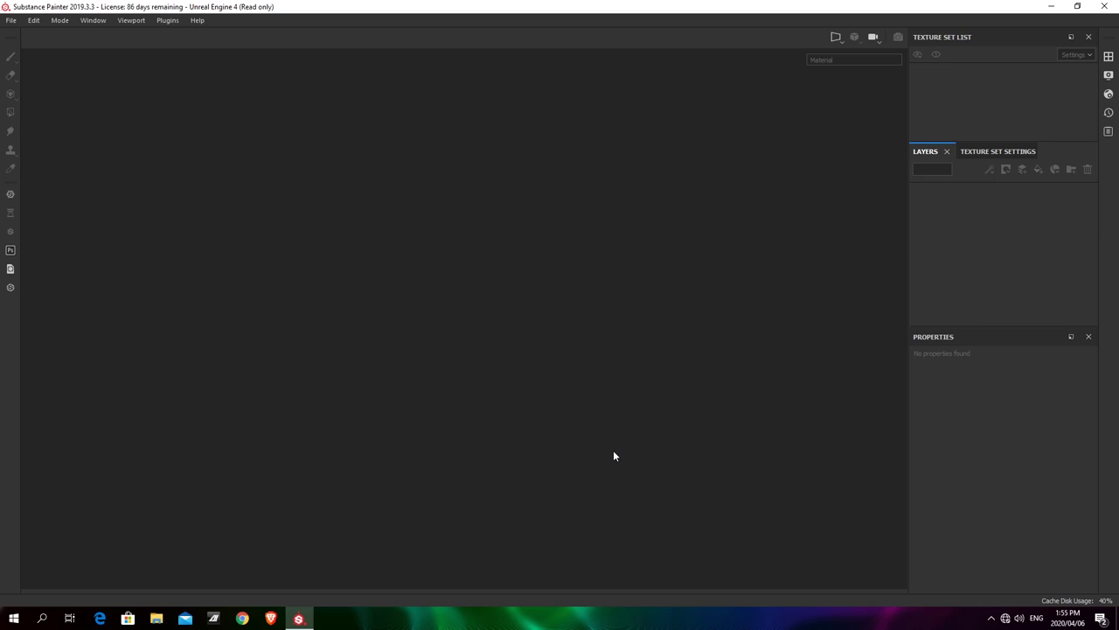
Orbit the dragon head through side, front and left three-quarter views
left_click_drag(684, 446, 391, 460, "alt")
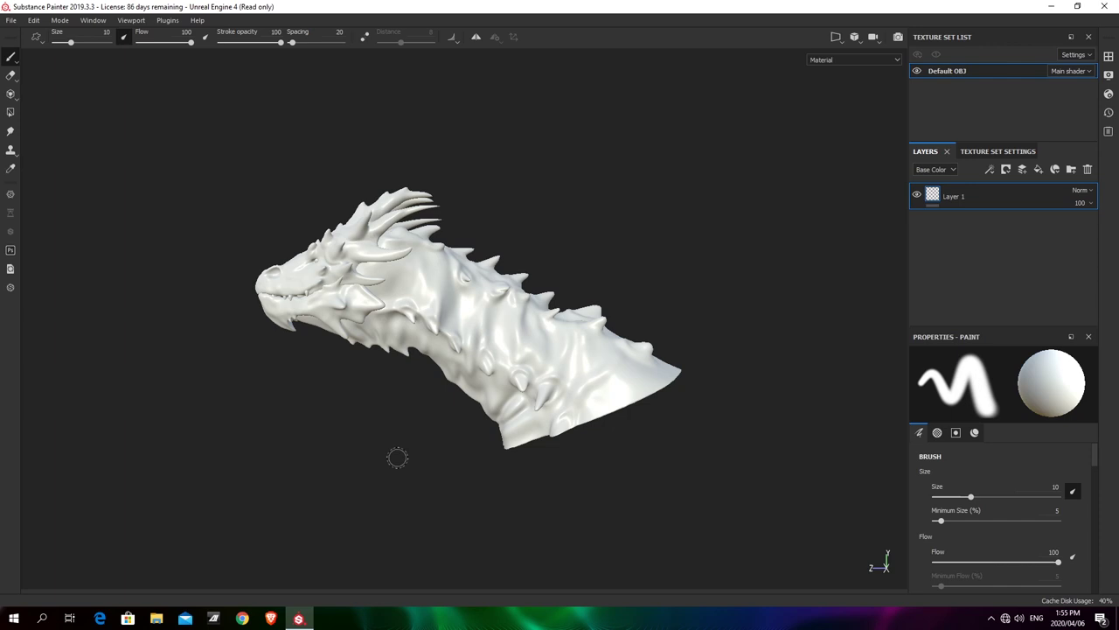
mouse_move(493, 385)
left_mouse_down("alt")
mouse_move(651, 394)
mouse_move(358, 359)
mouse_move(412, 370)
left_mouse_up("alt")
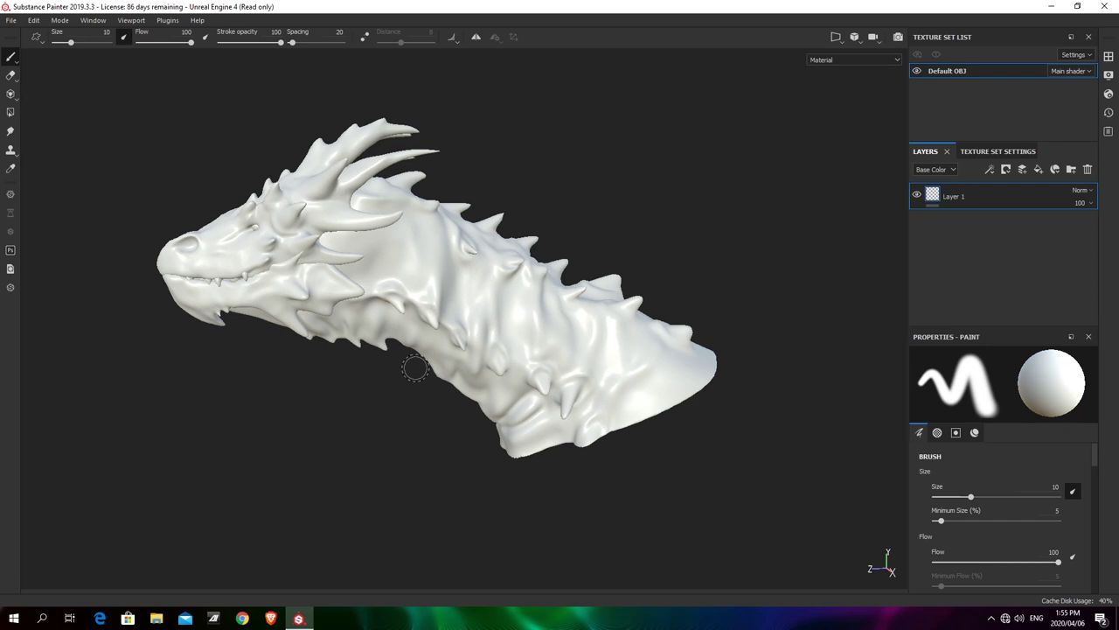
mouse_move(274, 362)
left_mouse_down("alt")
mouse_move(639, 376)
mouse_move(407, 359)
mouse_move(451, 363)
left_mouse_up("alt")
mouse_move(427, 408)
left_mouse_down("alt")
mouse_move(340, 407)
mouse_move(361, 396)
left_mouse_up("alt")
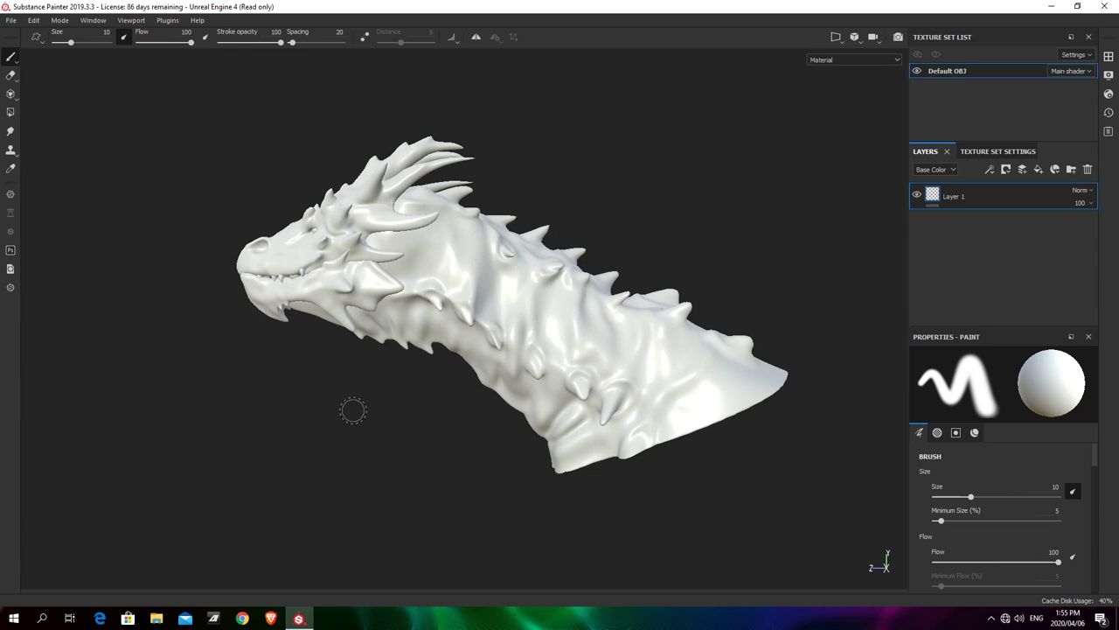
left_click_drag(253, 380, 352, 399, "alt")
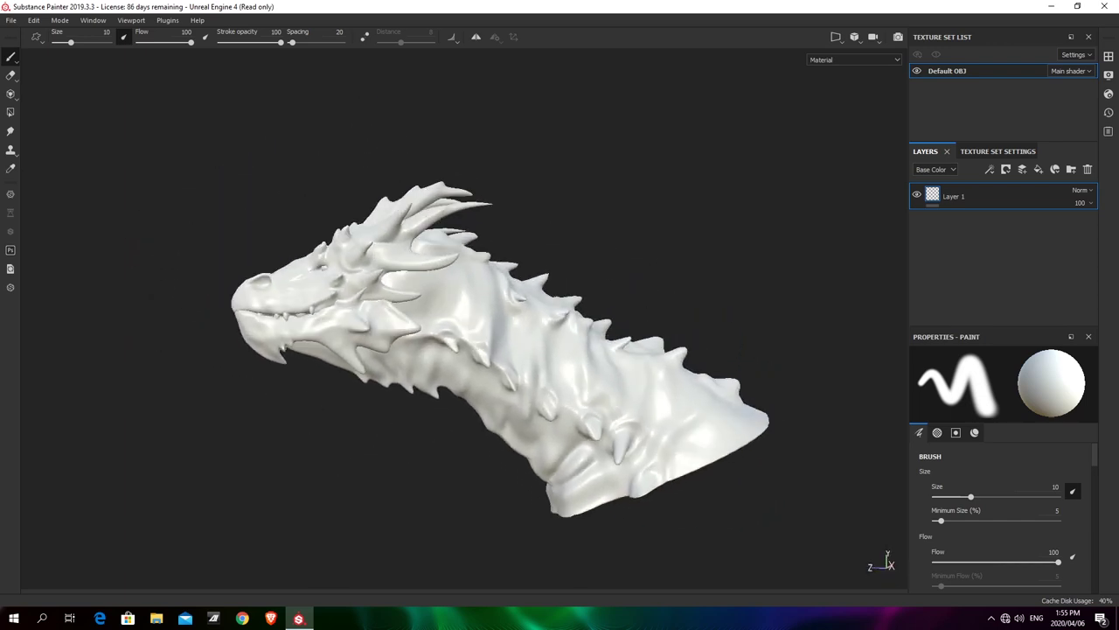
Rotate the environment lighting around the dragon, then orbit the camera around the head
right_click_drag(218, 442, 412, 438, "shift")
mouse_move(412, 437)
left_mouse_down("alt")
mouse_move(349, 393)
mouse_move(360, 376)
mouse_move(448, 426)
left_mouse_up("alt")
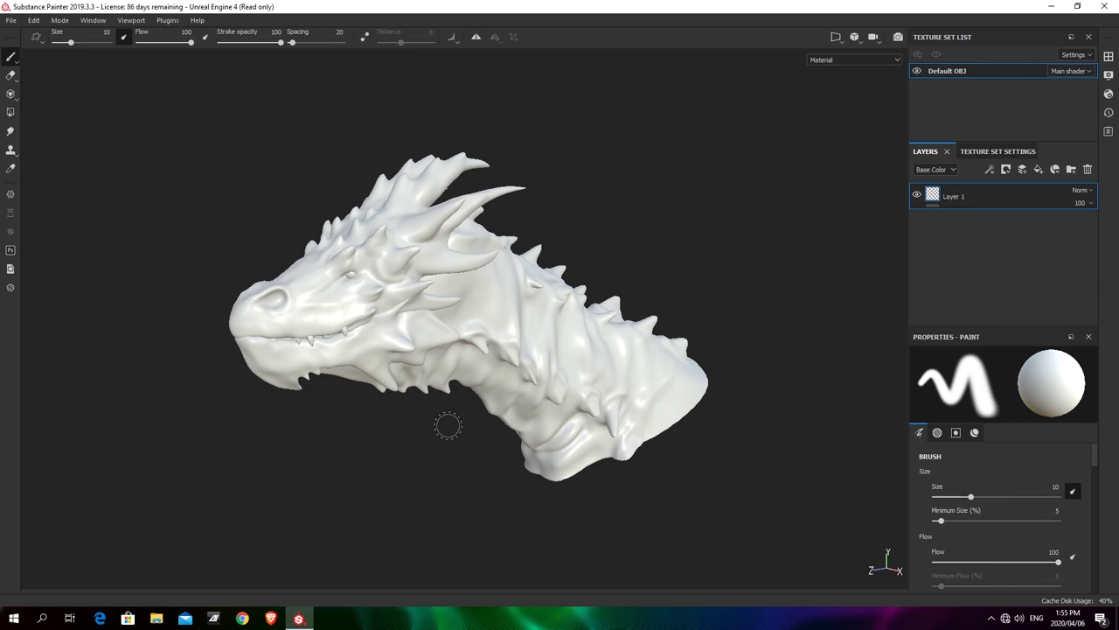
mouse_move(457, 427)
left_mouse_down("alt")
mouse_move(500, 420)
mouse_move(486, 413)
mouse_move(510, 448)
mouse_move(397, 434)
left_mouse_up("alt")
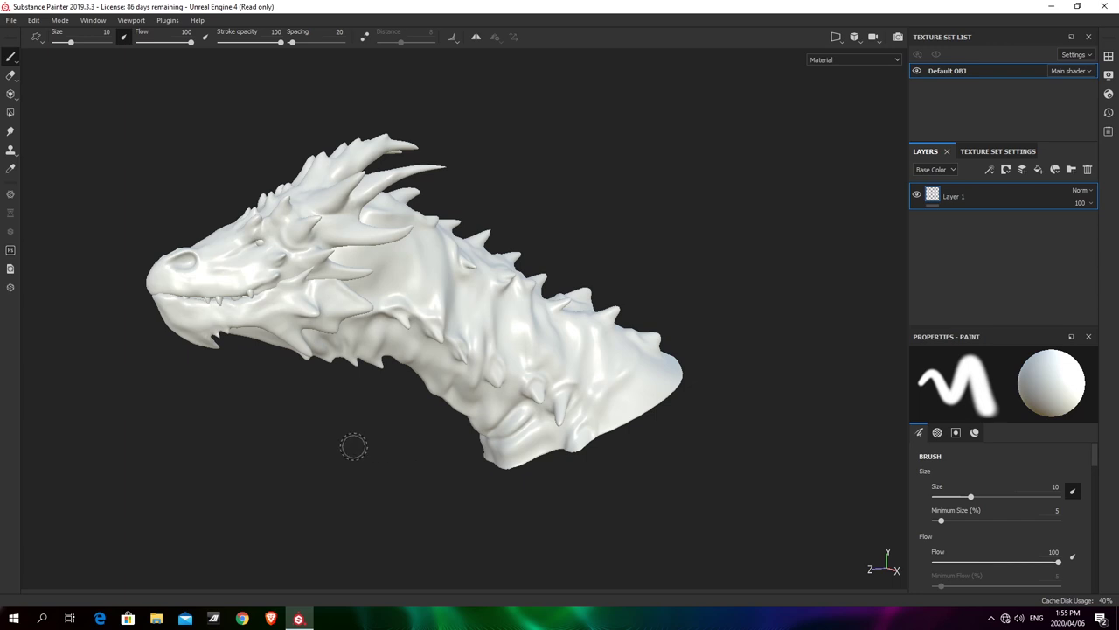
View the shortcut hints, tilt the camera, then switch to the split 3D/UV viewport with F1
key("ctrl")
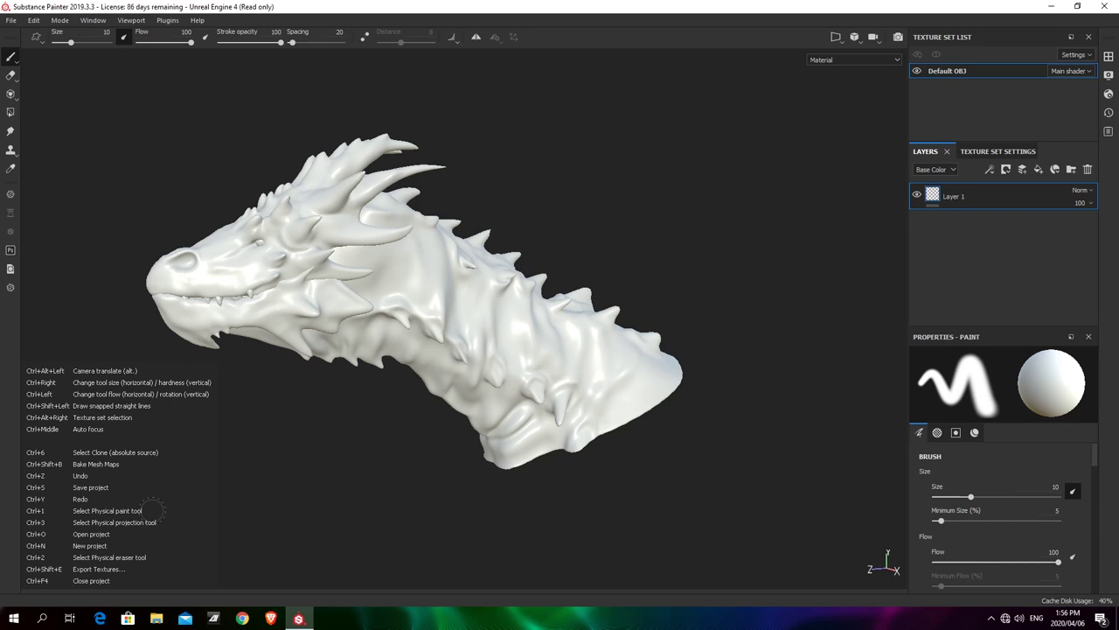
key("ctrl")
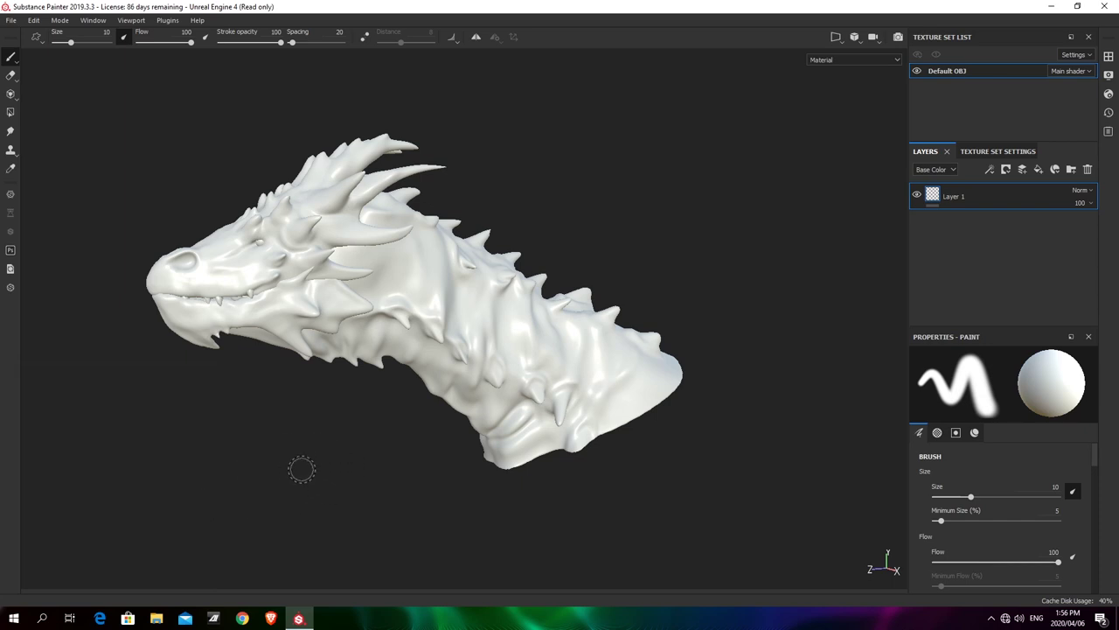
left_click_drag(318, 464, 361, 400, "alt")
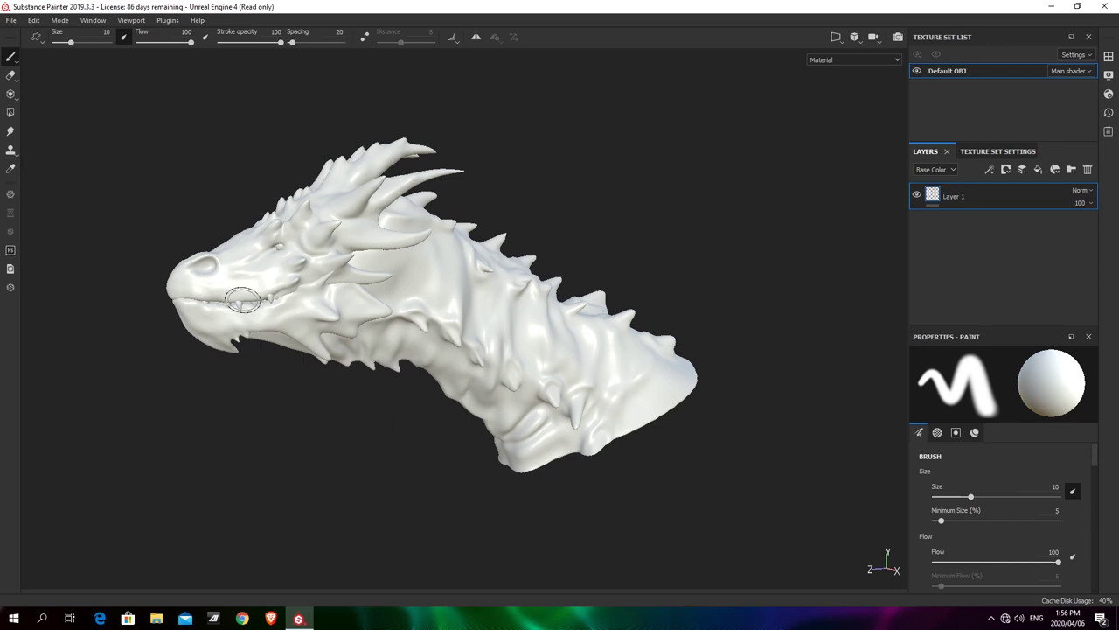
mouse_move(404, 338)
left_mouse_down("alt")
mouse_move(442, 263)
mouse_move(399, 345)
left_mouse_up("alt")
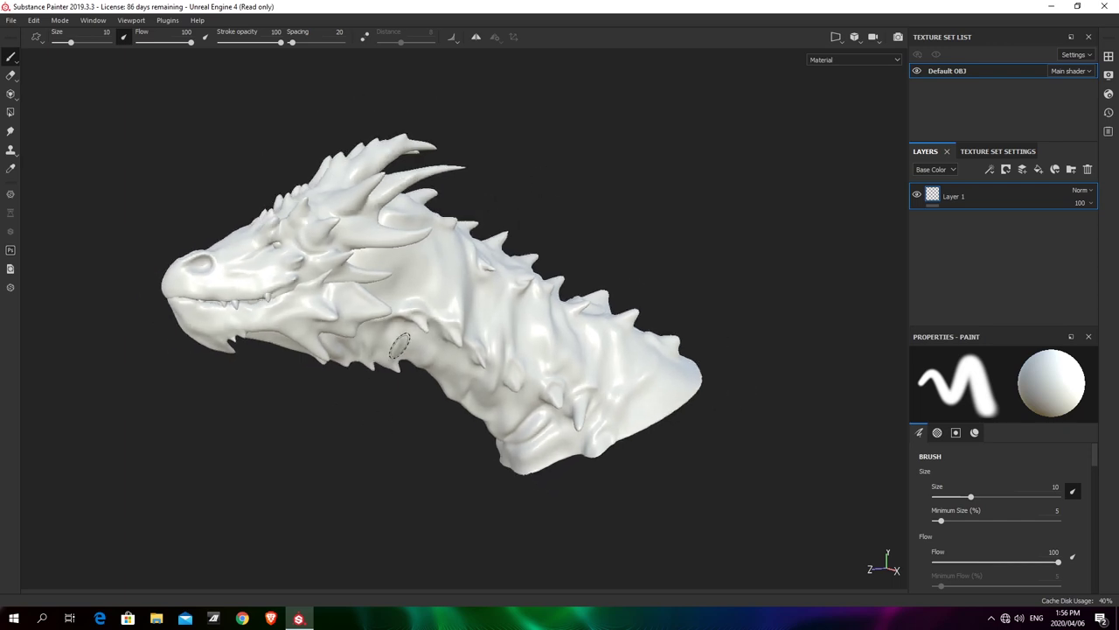
key("F1")
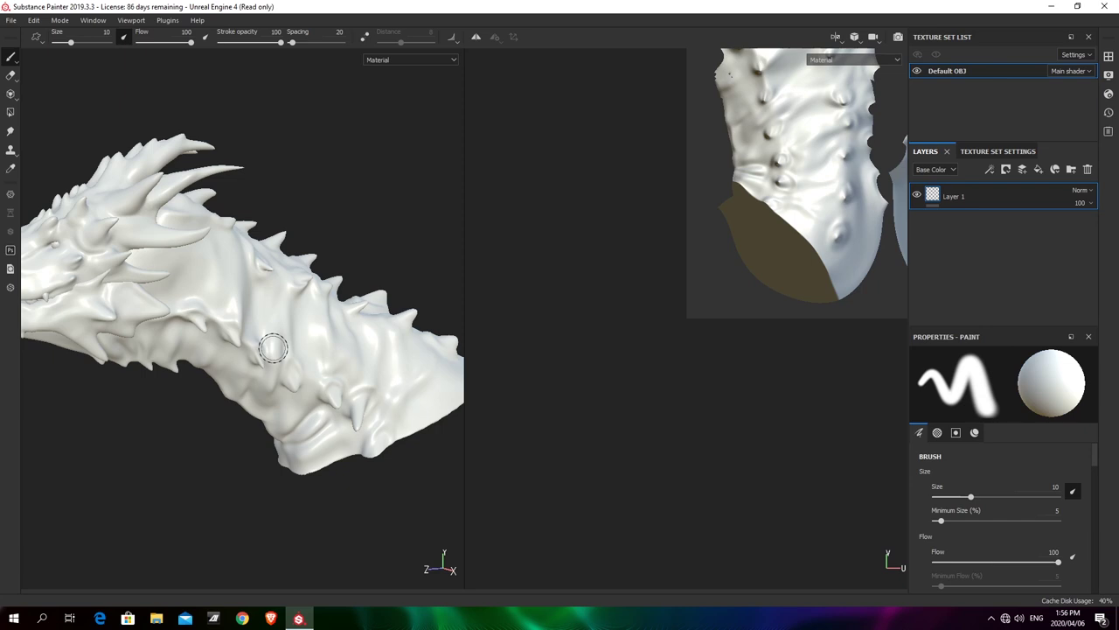
Frame the whole UV layout, show it alone with F3, then return to 3D-only with F2
scroll(272, 348, "down", 2)
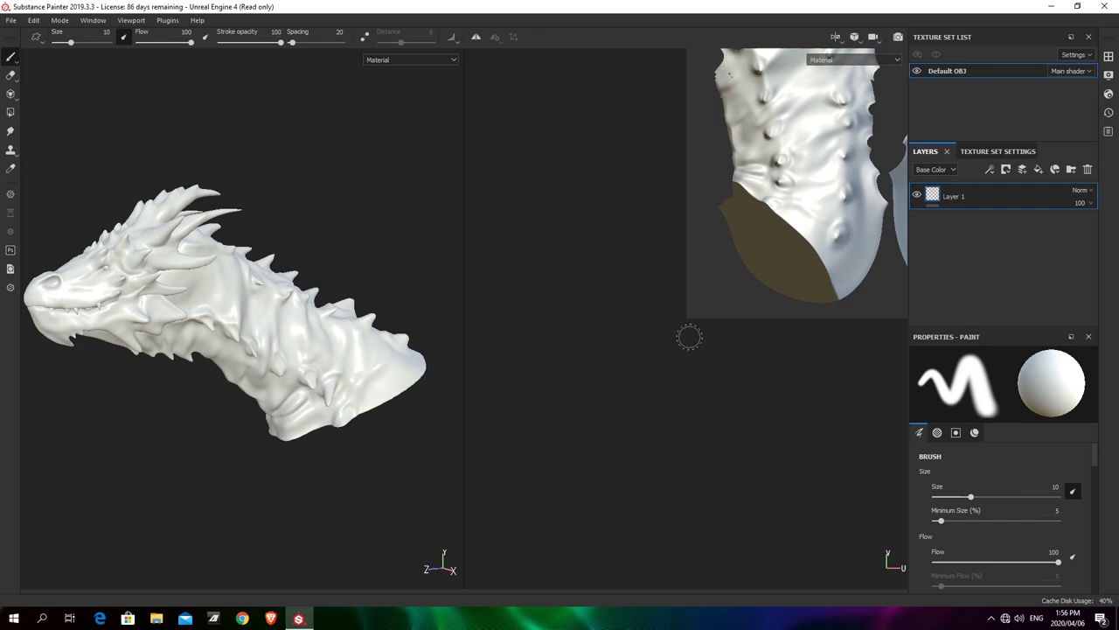
key("f")
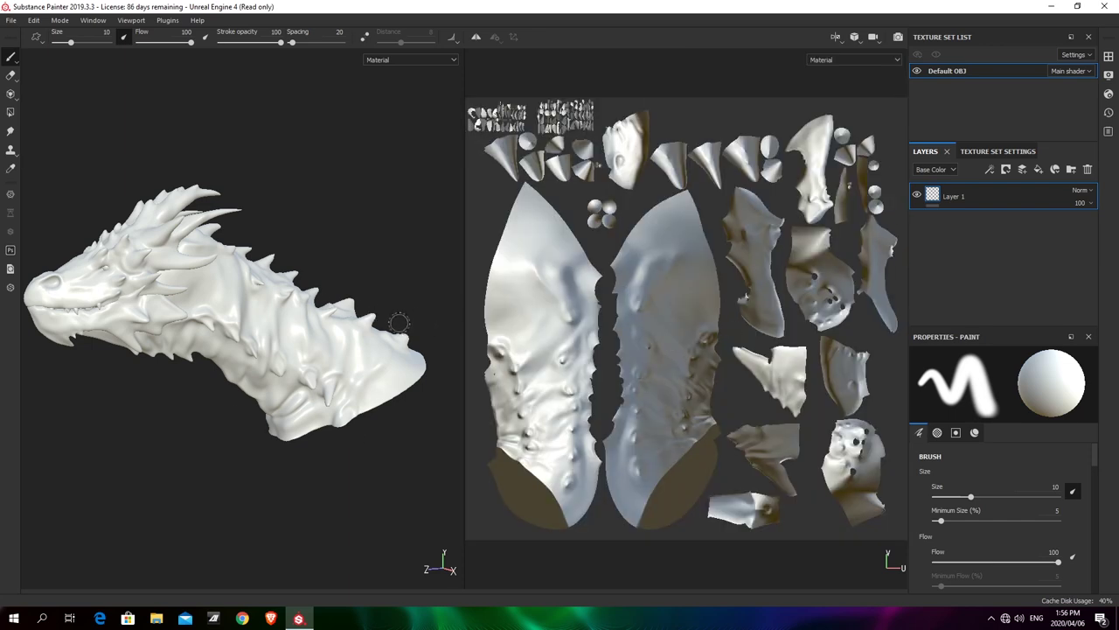
key("F3")
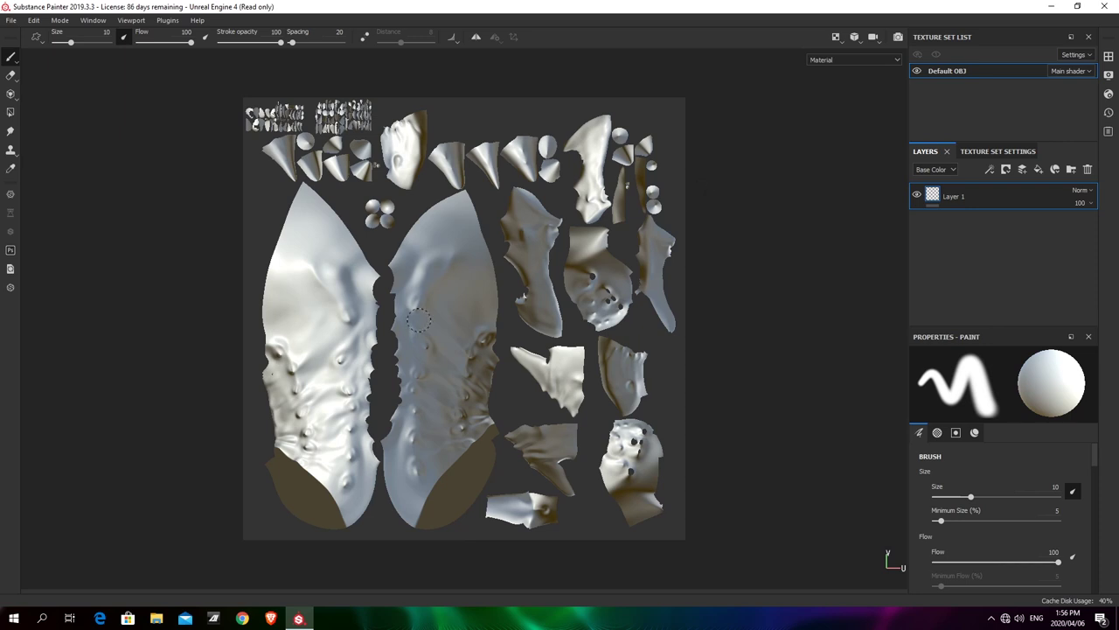
key("F1")
key("F2")
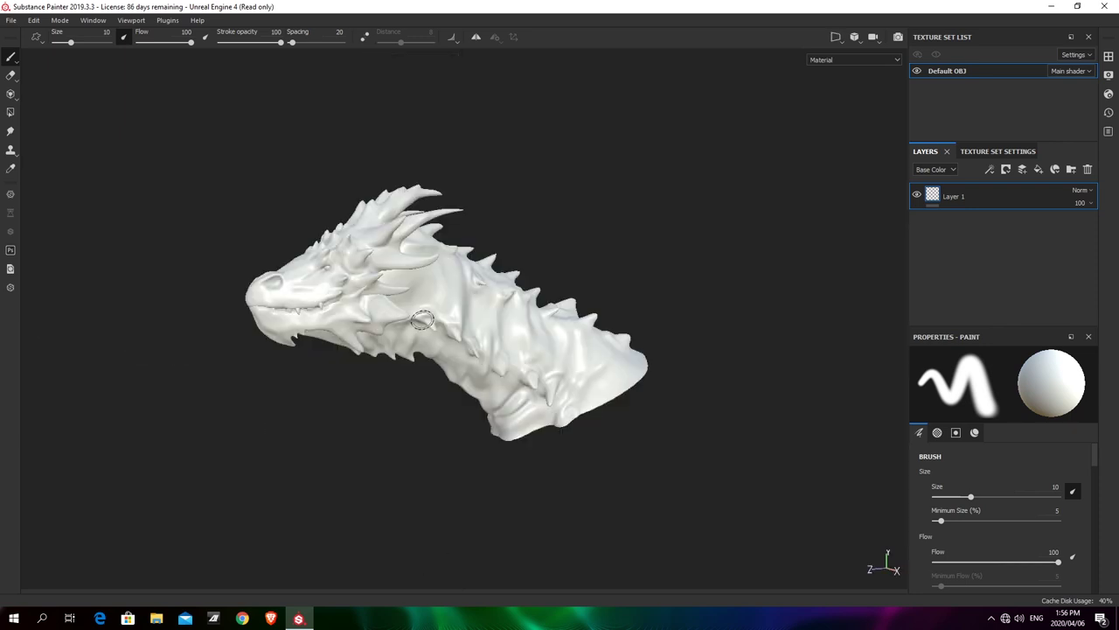
scroll(442, 341, "up", 2)
mouse_move(341, 361)
left_mouse_down("alt")
mouse_move(629, 369)
mouse_move(335, 368)
mouse_move(407, 376)
left_mouse_up("alt")
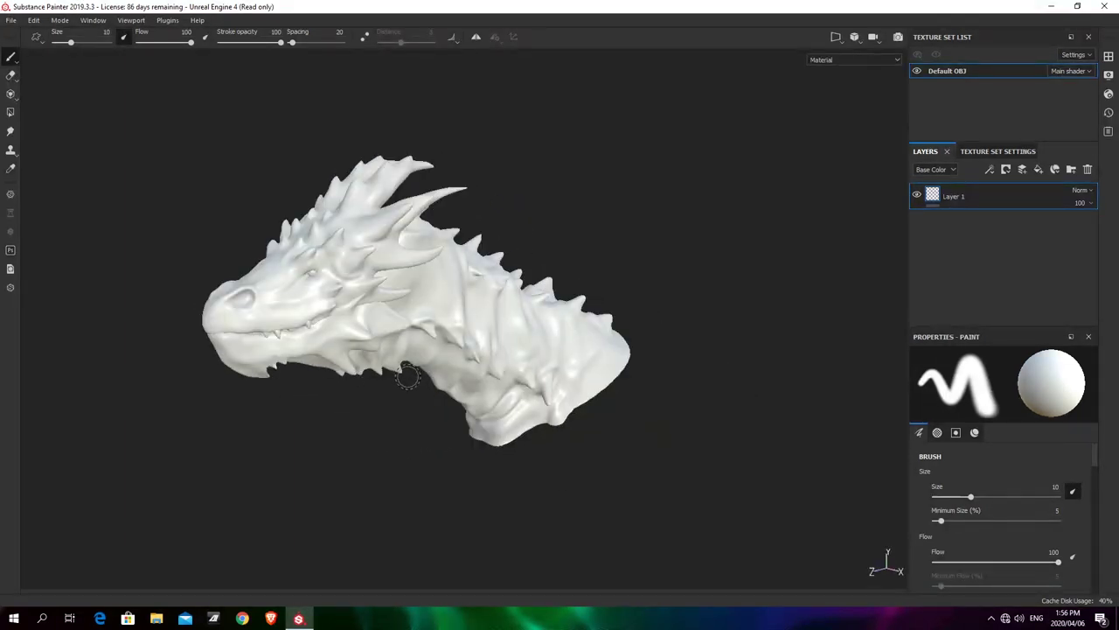
scroll(387, 375, "up", 3)
mouse_move(392, 372)
left_mouse_down("alt")
mouse_move(464, 382)
mouse_move(447, 404)
left_mouse_up("alt")
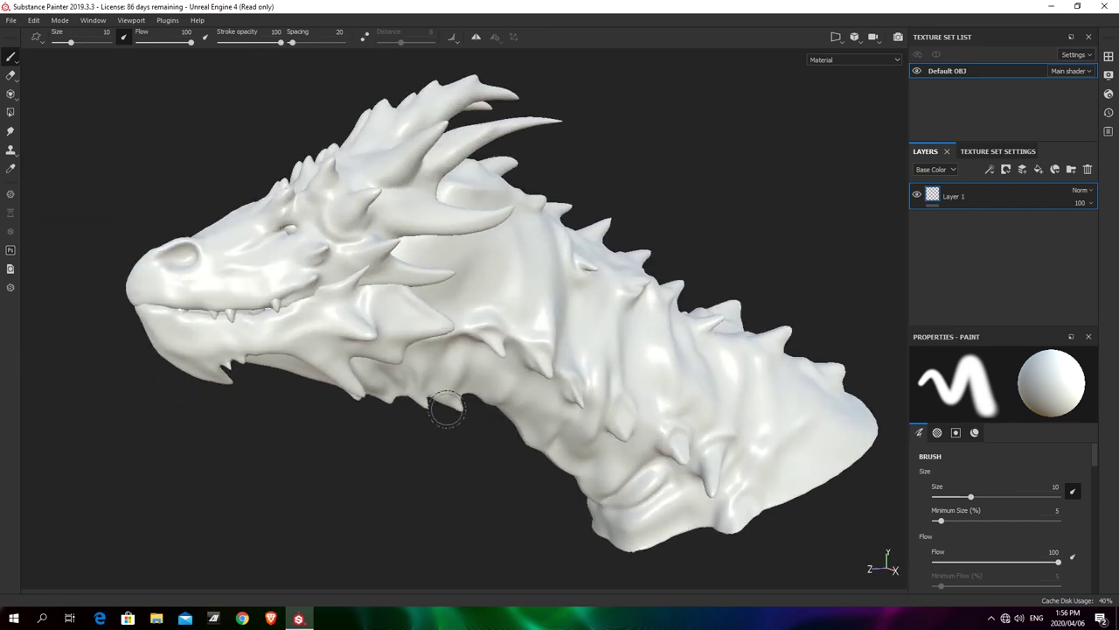
left_click_drag(480, 385, 445, 369, "alt")
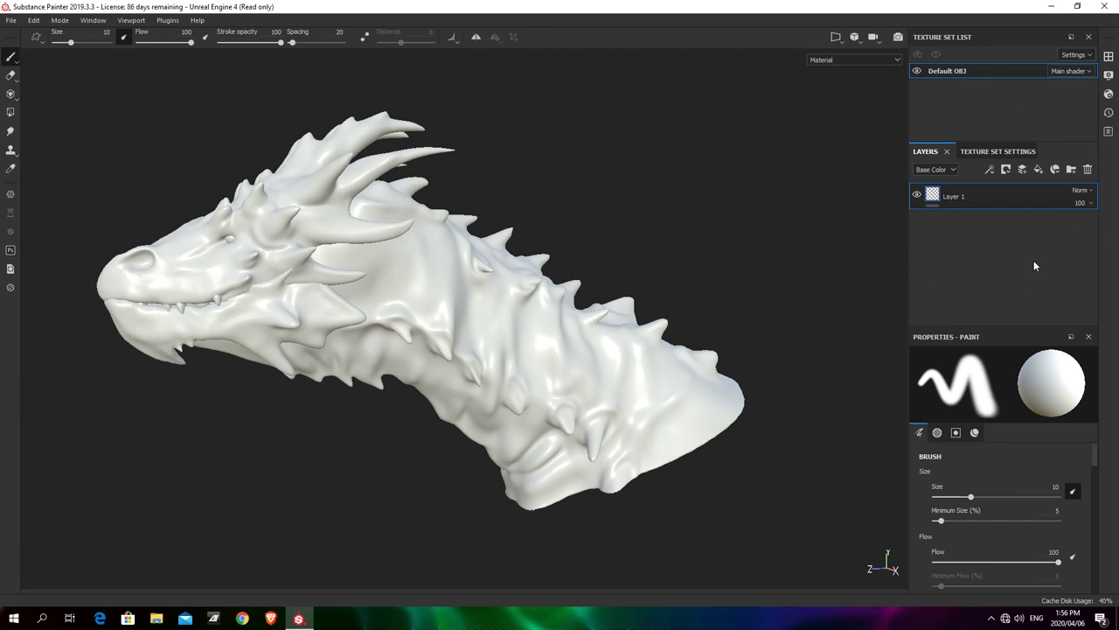
left_click(917, 71)
left_click(917, 71)
mouse_move(393, 429)
left_mouse_down("alt")
mouse_move(457, 428)
mouse_move(372, 411)
mouse_move(492, 428)
mouse_move(472, 446)
left_mouse_up("alt")
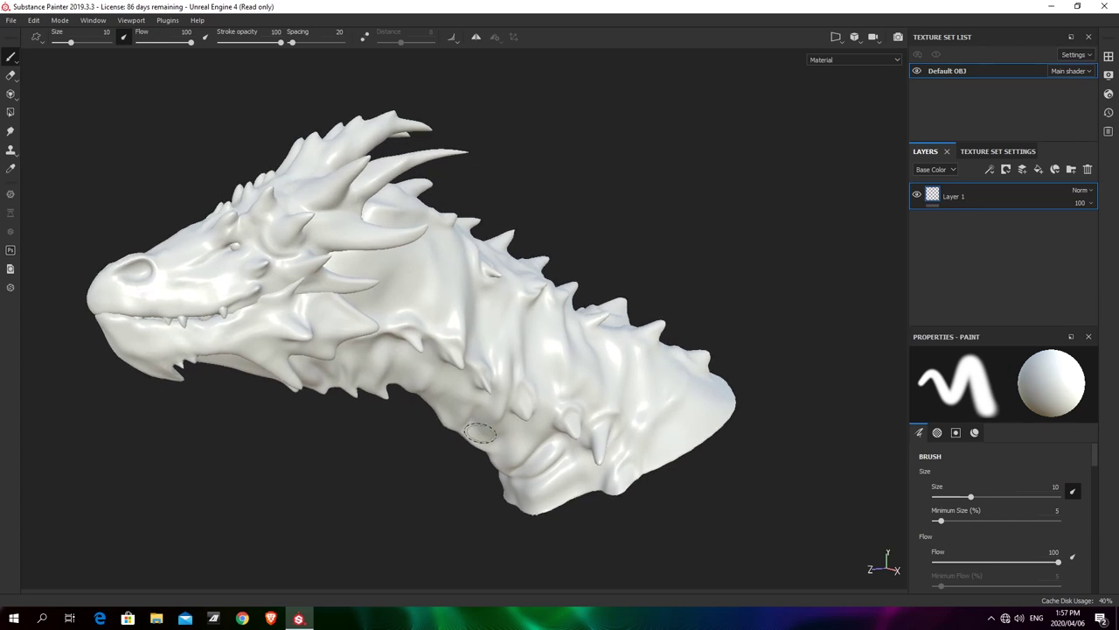
Close the Texture Set List and show Texture Set Settings with its 2048 channels
left_click(1089, 37)
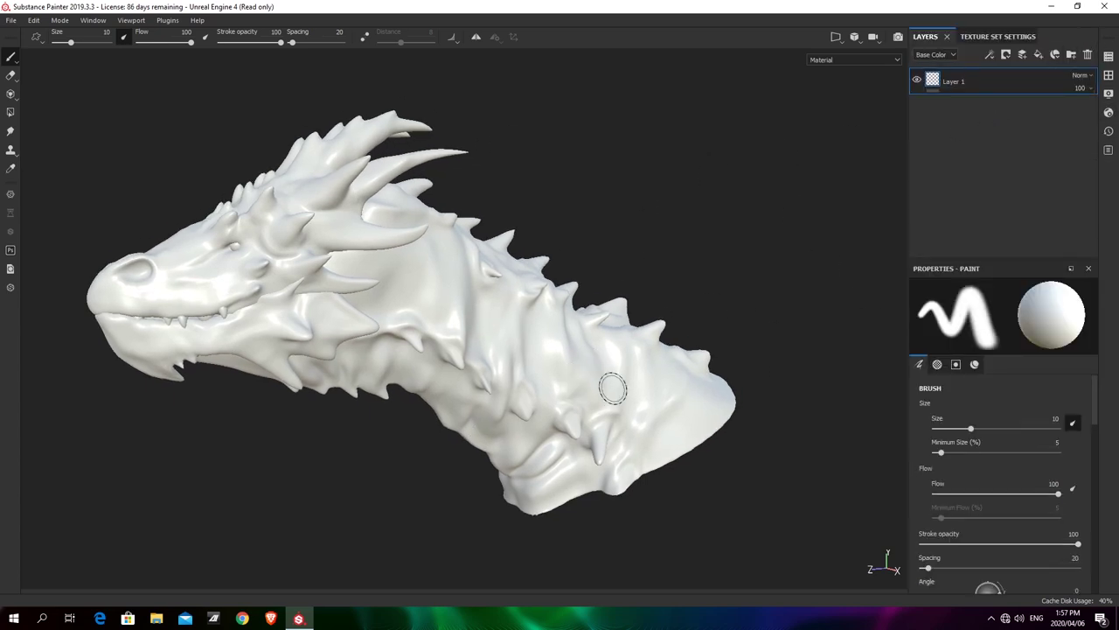
mouse_move(434, 373)
left_mouse_down("alt")
mouse_move(496, 393)
mouse_move(544, 370)
left_mouse_up("alt")
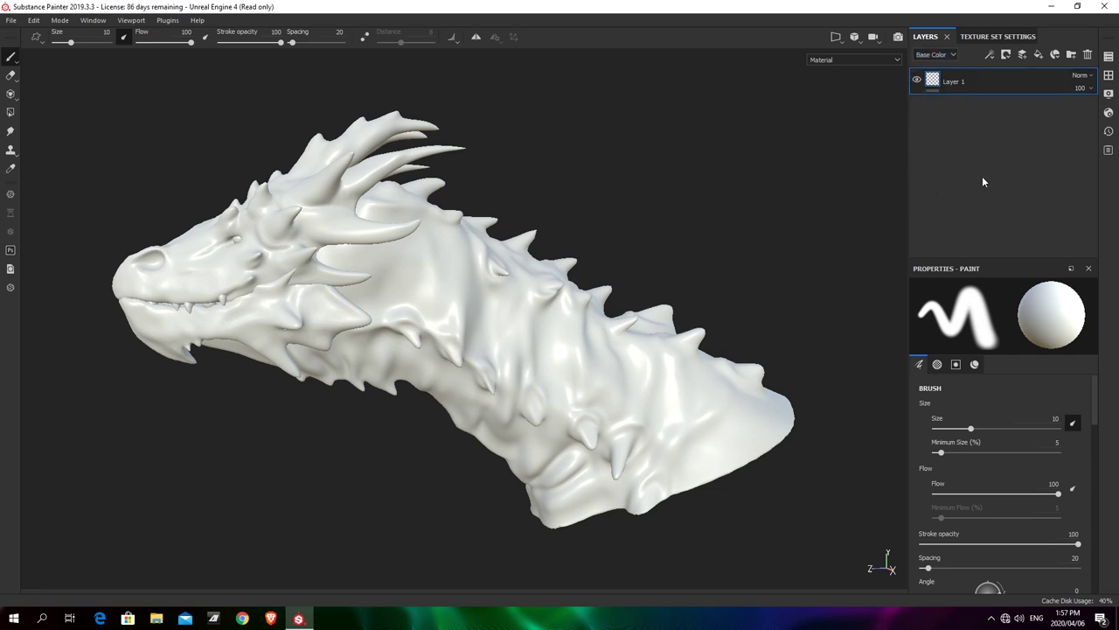
left_click(1000, 37)
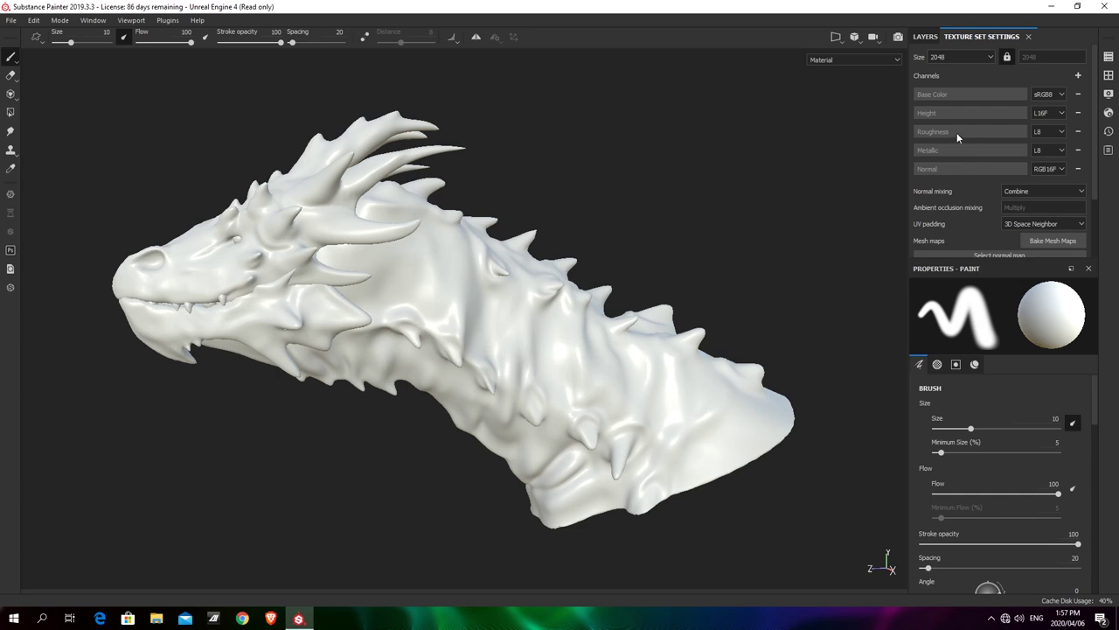
Scroll down Texture Set Settings and open the Bake Mesh Maps dialog
scroll(957, 132, "down", 3)
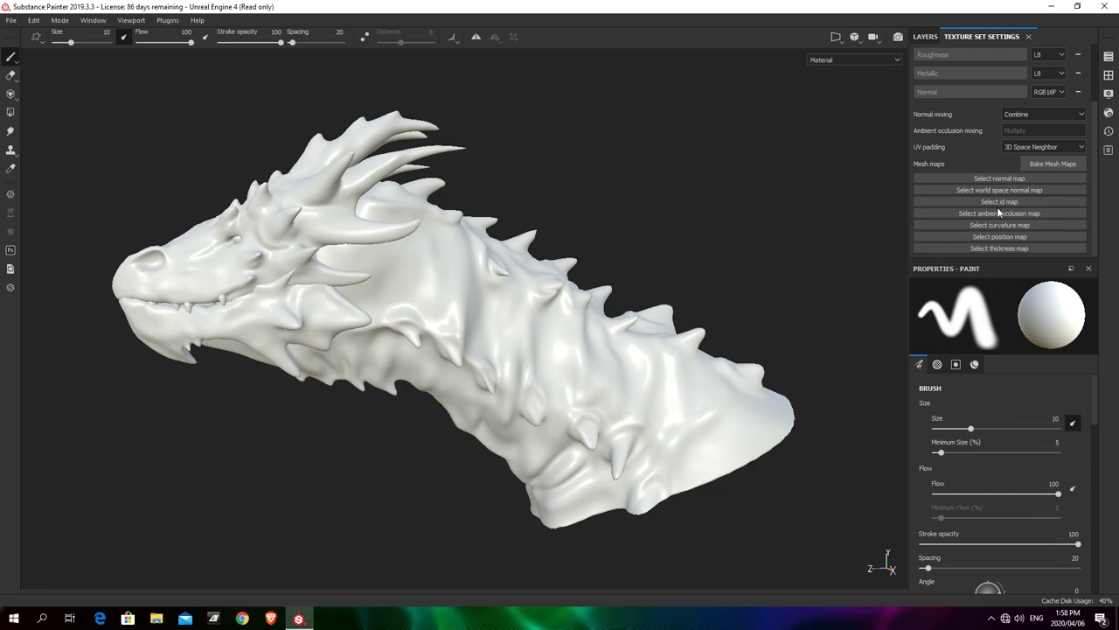
left_click(1055, 163)
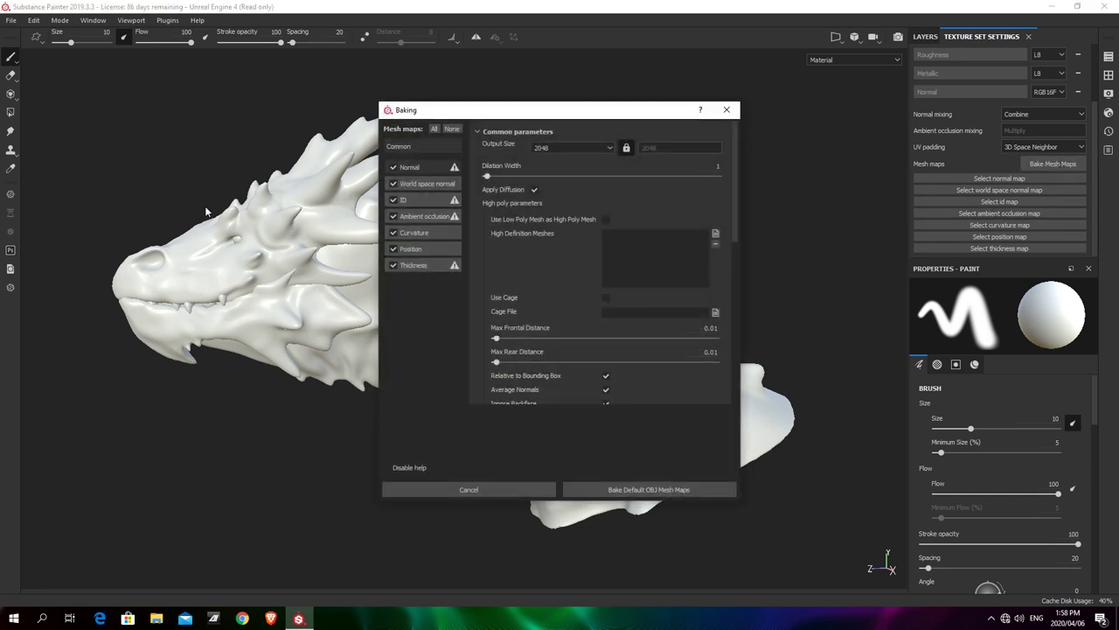